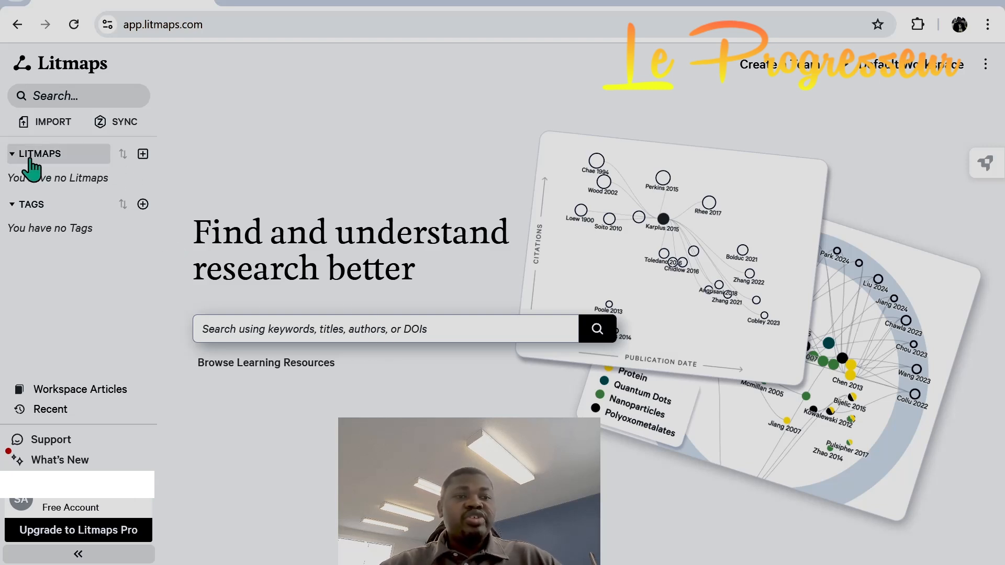
Create a new Litmap named "Training Le Progresseur".
click(143, 155)
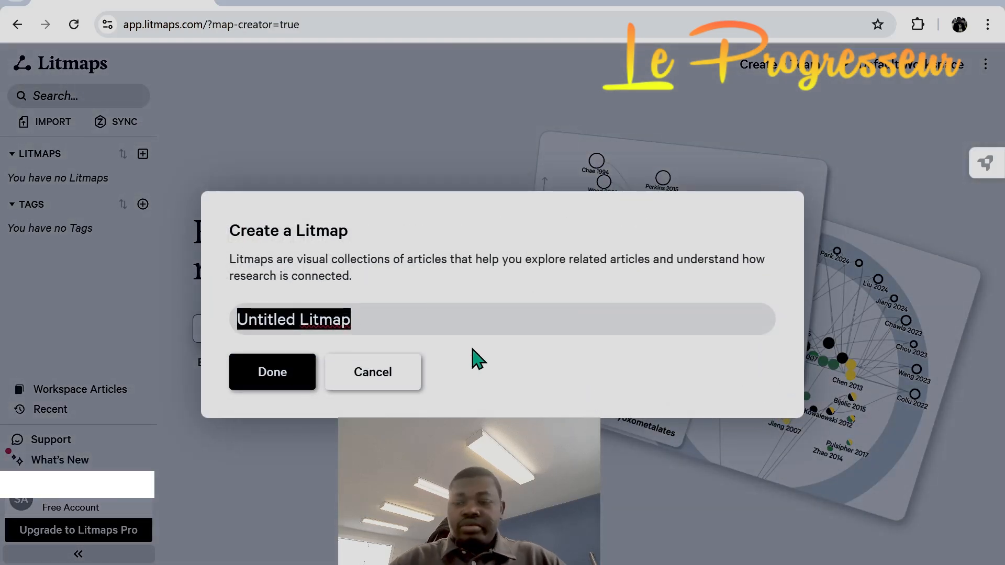
key(BackSpace)
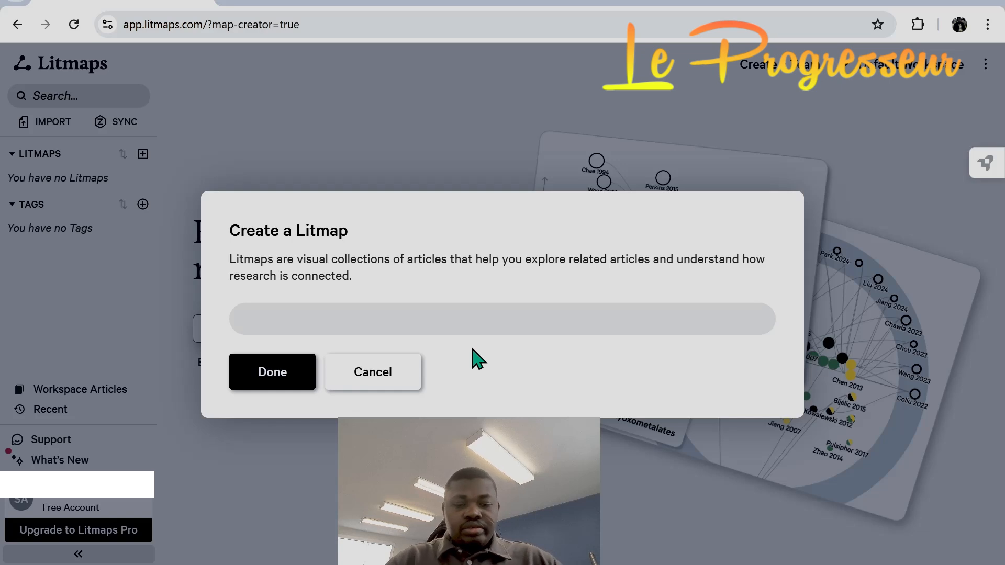
text(Training Le Pro)
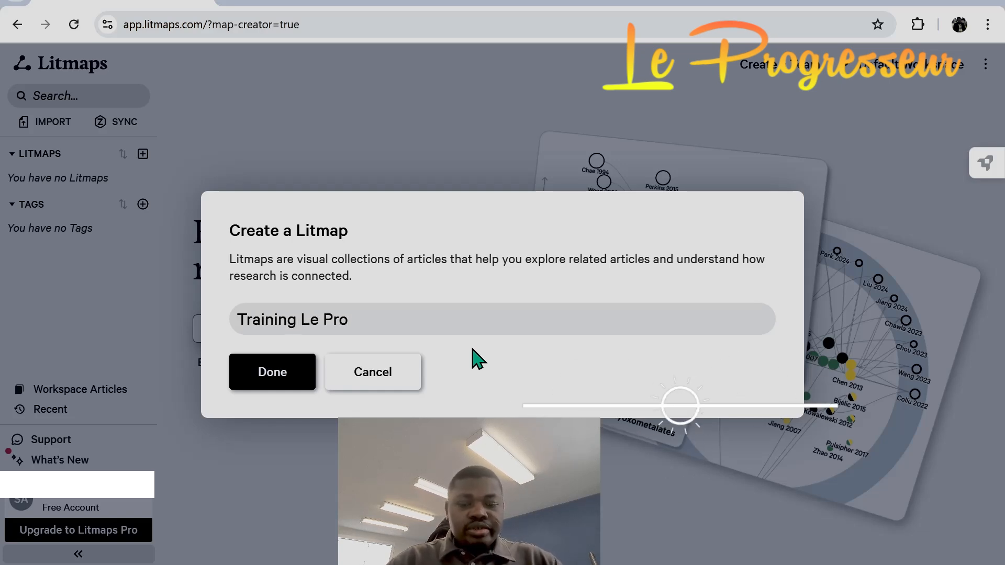
text(gresseur)
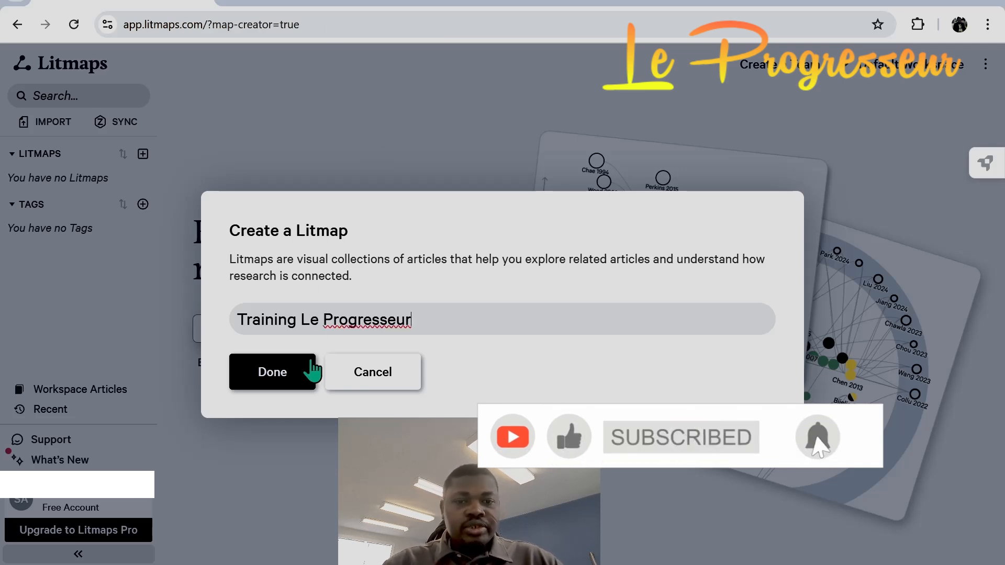
click(279, 380)
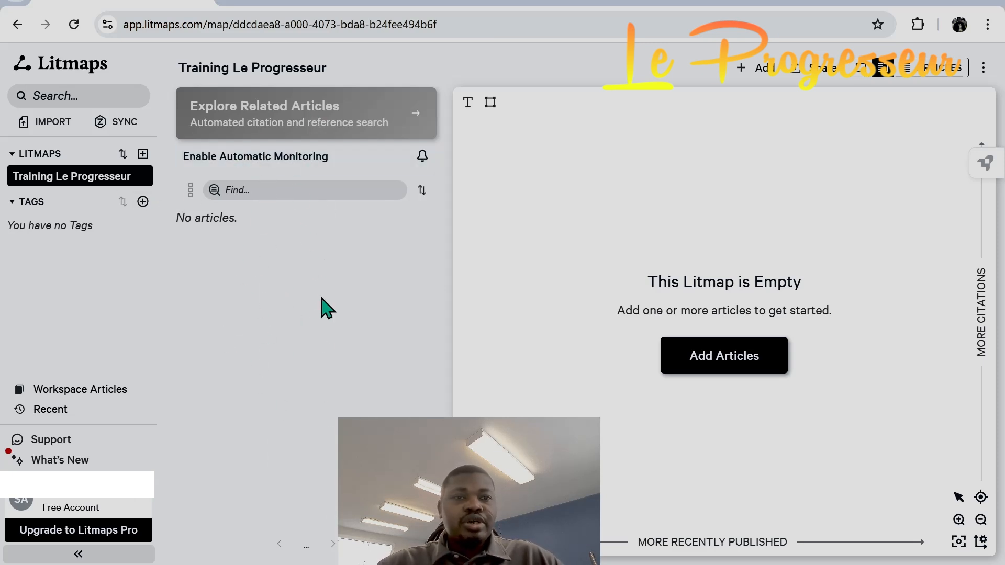
Search for articles to add to the Litmap with the query "Biofuel"+"Machine Learning", checking the keyword search operators before running it.
click(752, 68)
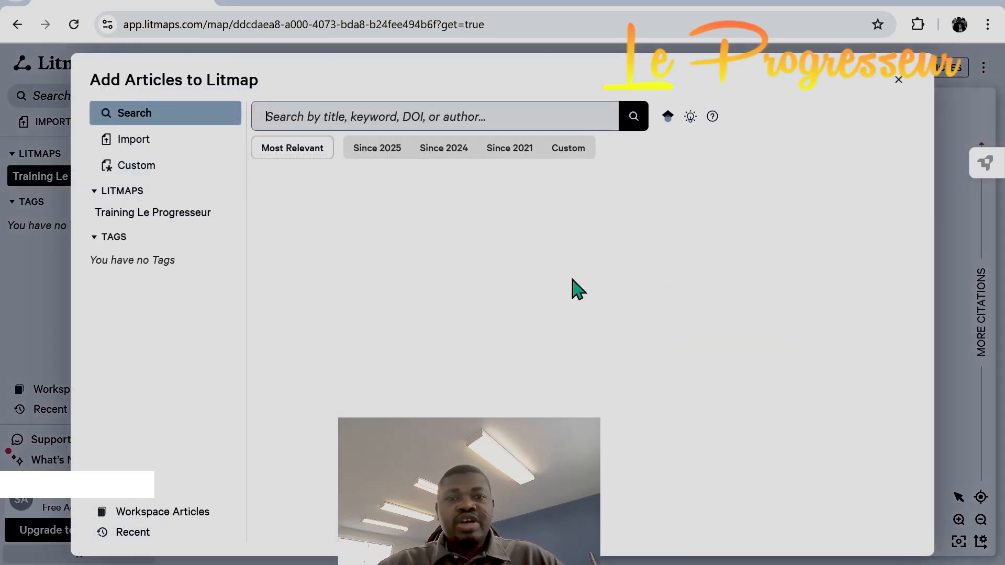
click(369, 115)
text("Biofuel"+"Machine Learning")
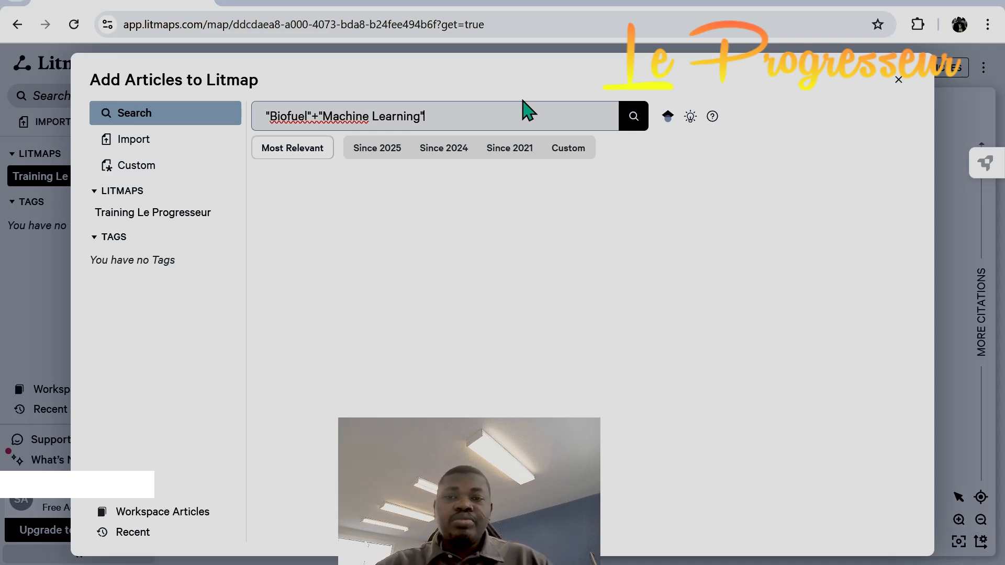
click(691, 118)
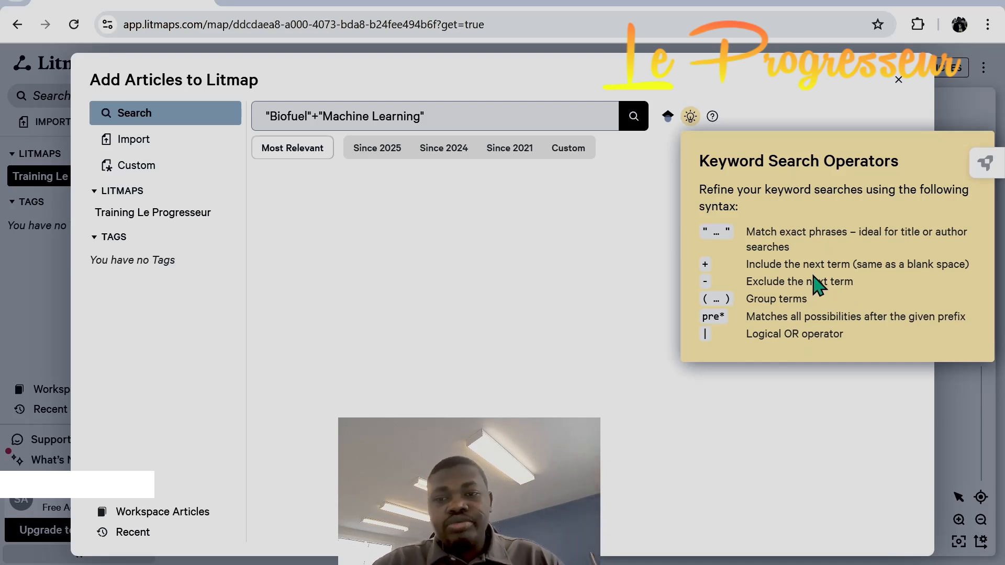
click(446, 203)
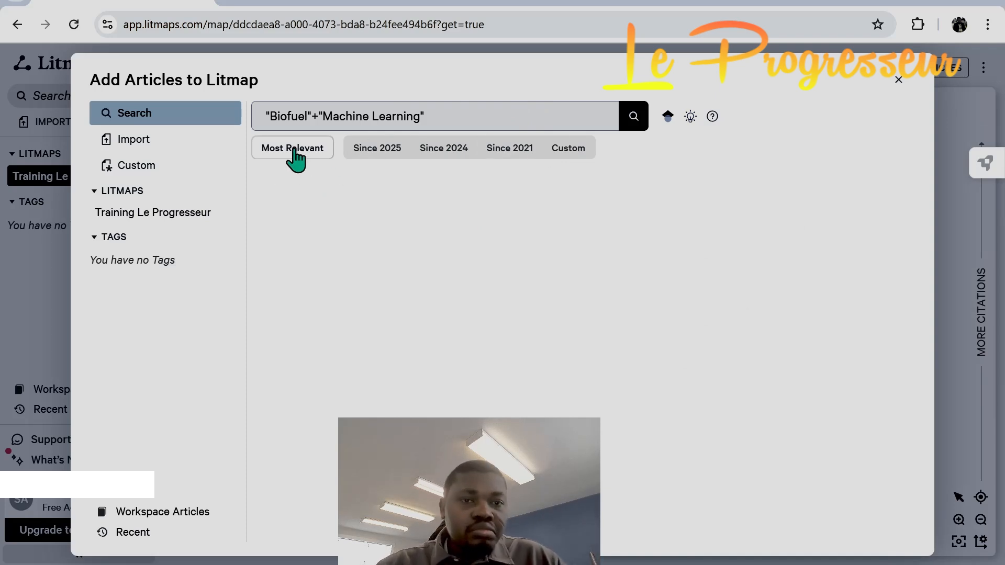
click(634, 118)
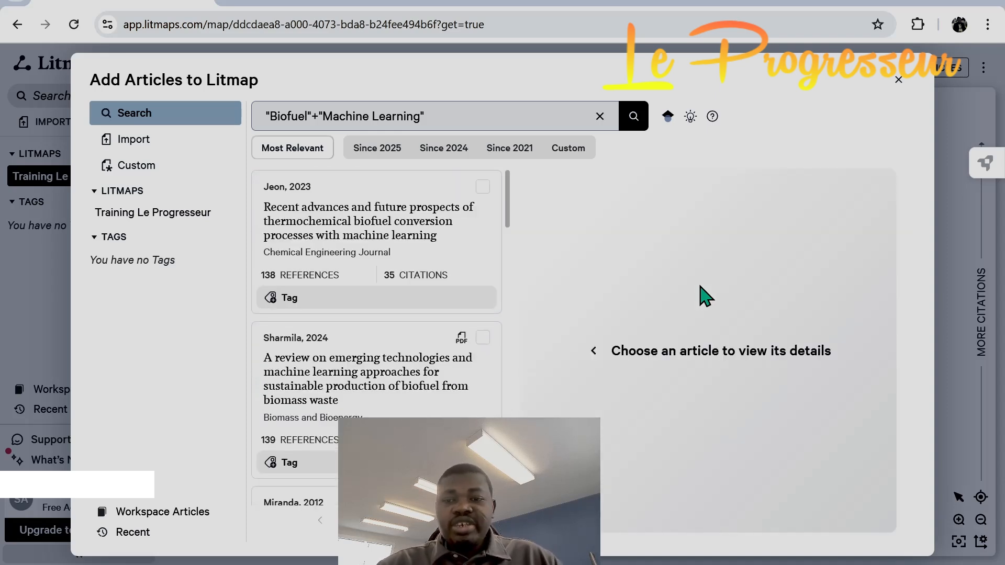
Select the articles on thermochemical biofuel conversion, biofuel from biomass waste, biofuel density and viscosity, and AI in biofuel technology, leaving the biodiesel review unselected.
click(483, 338)
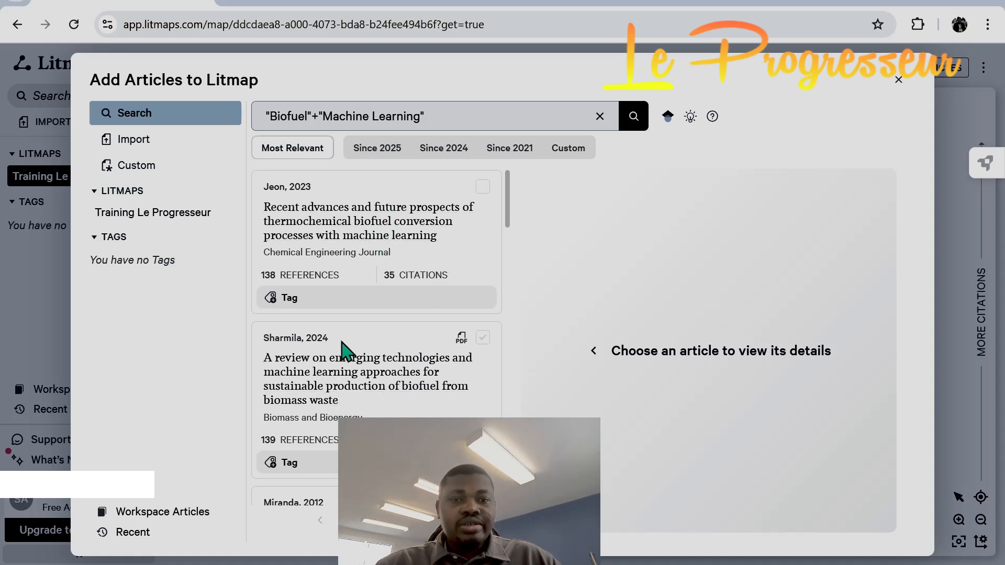
scroll(478, 236, down, 1)
scroll(479, 239, down, 2)
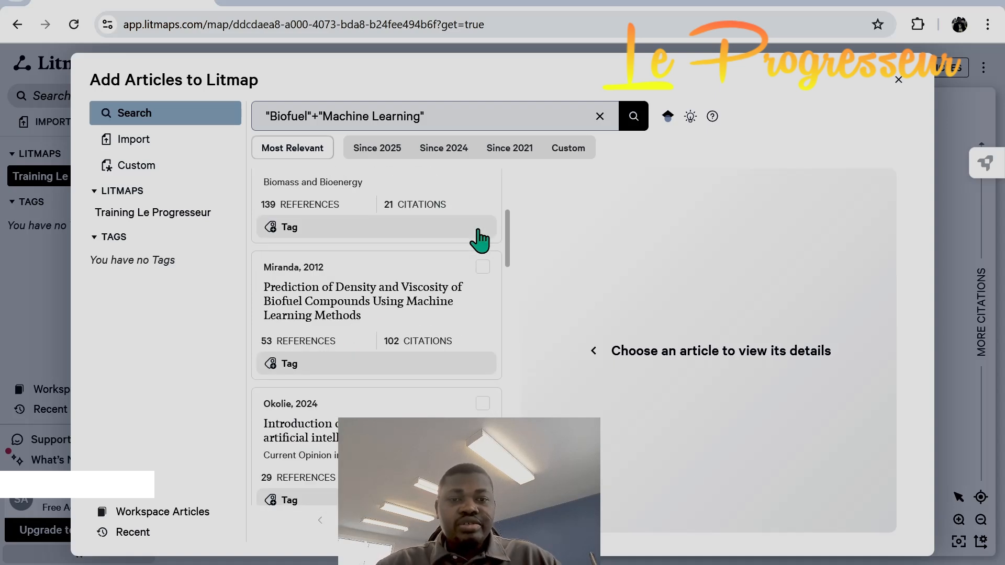
scroll(481, 240, up, 3)
click(482, 188)
scroll(485, 246, down, 2)
click(482, 182)
scroll(482, 291, down, 3)
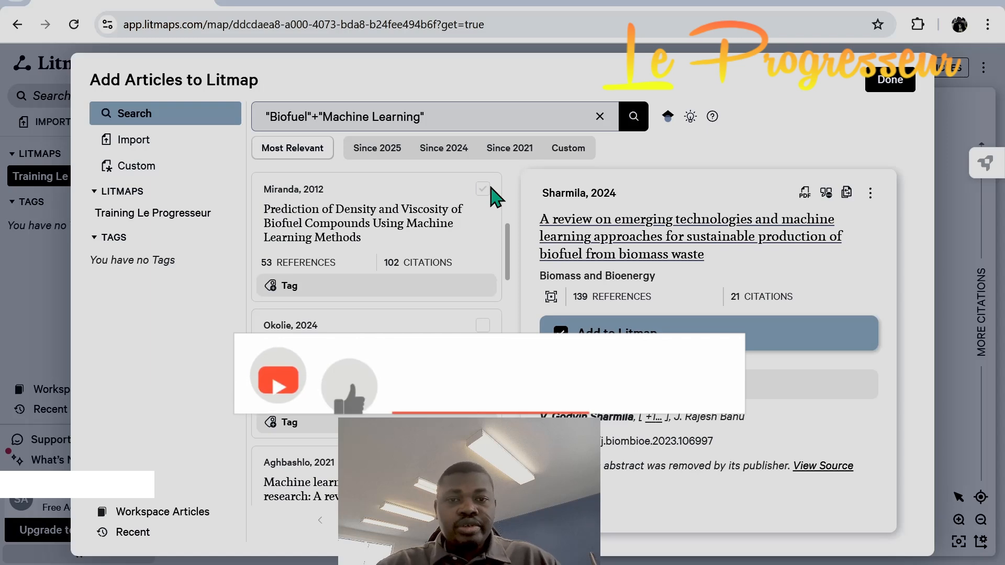
click(485, 189)
click(484, 328)
scroll(484, 314, down, 3)
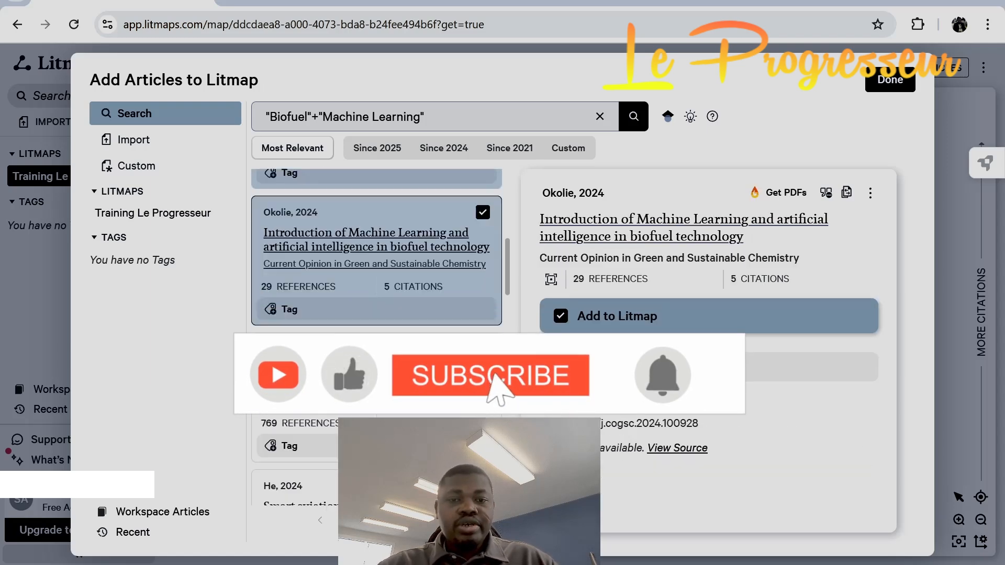
click(483, 306)
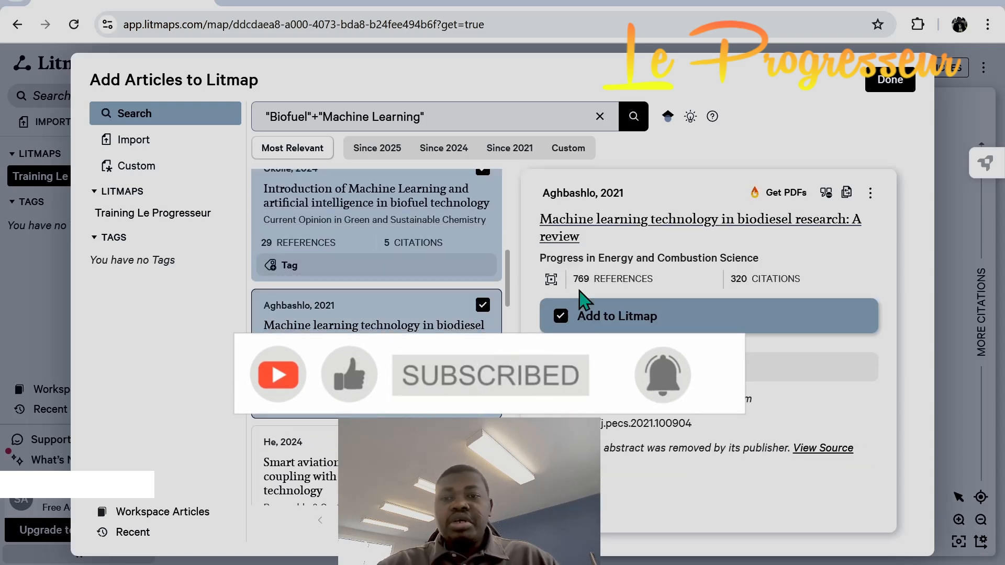
click(648, 320)
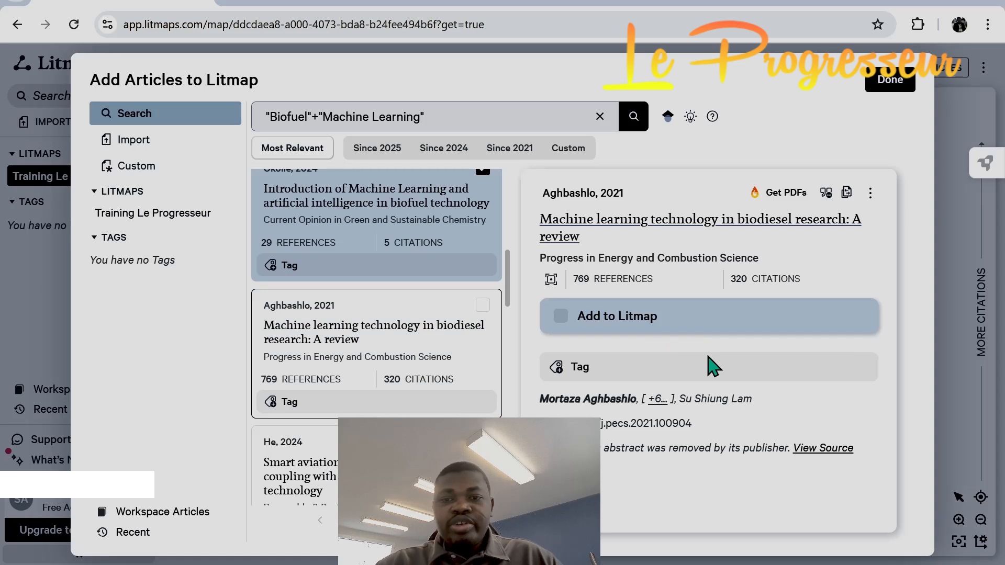
Finish adding the selected articles and open the Training Le Progresseur Litmap to view its citation map.
click(169, 215)
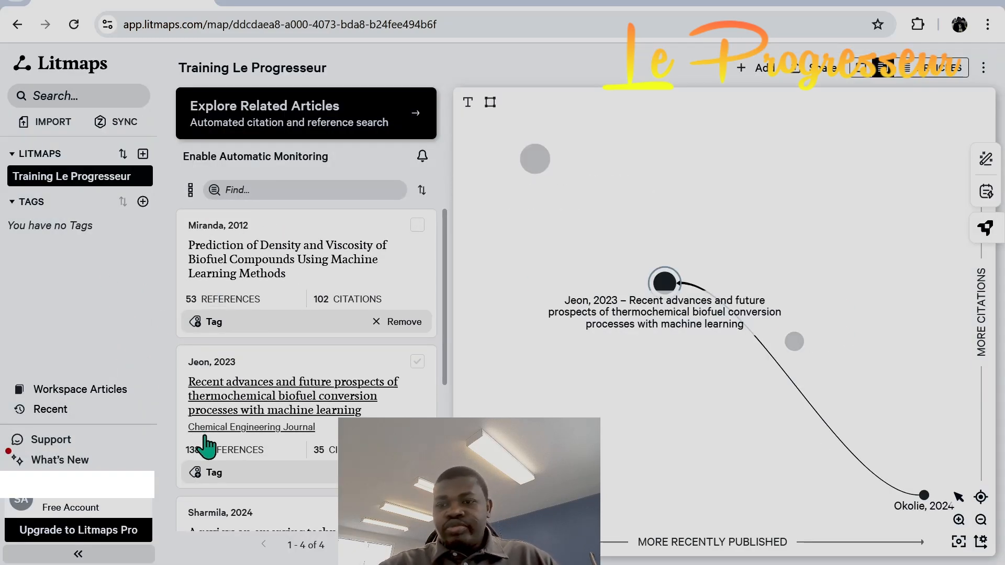
click(33, 181)
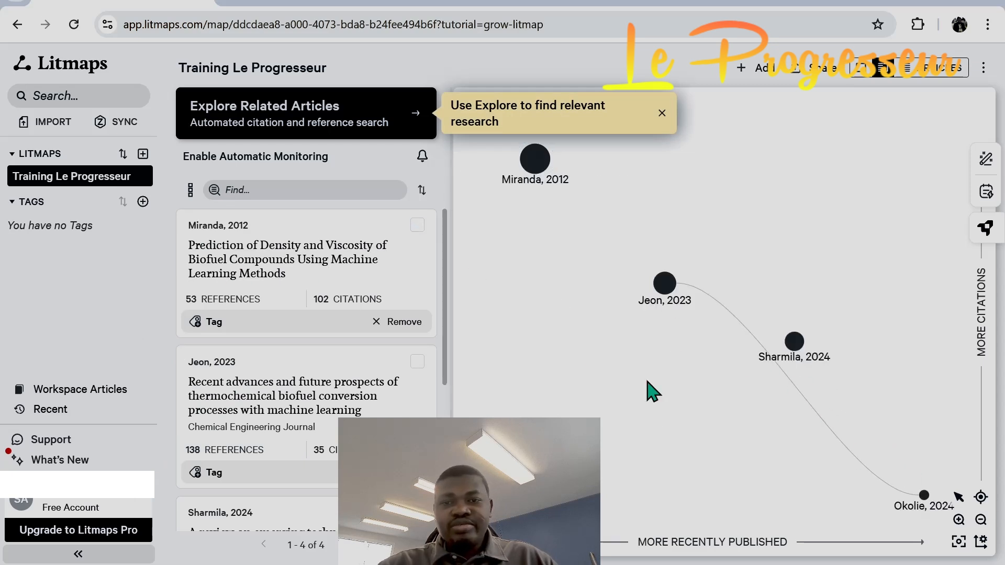
scroll(919, 439, down, 2)
scroll(918, 438, up, 1)
scroll(919, 439, up, 1)
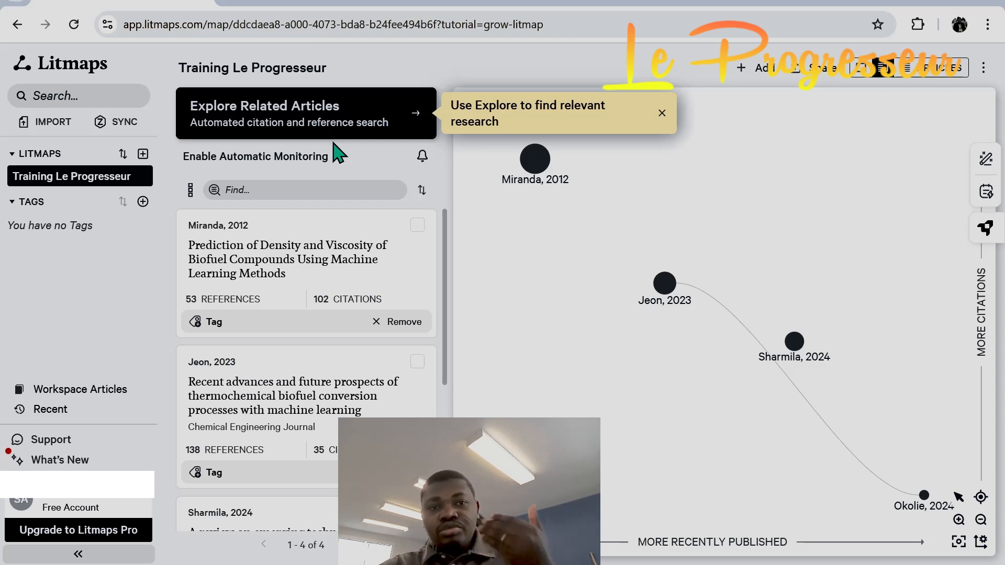
Explore related articles for the Litmap and open the details of the recommended article "Machine learning for biochemical engineering: A review".
click(307, 121)
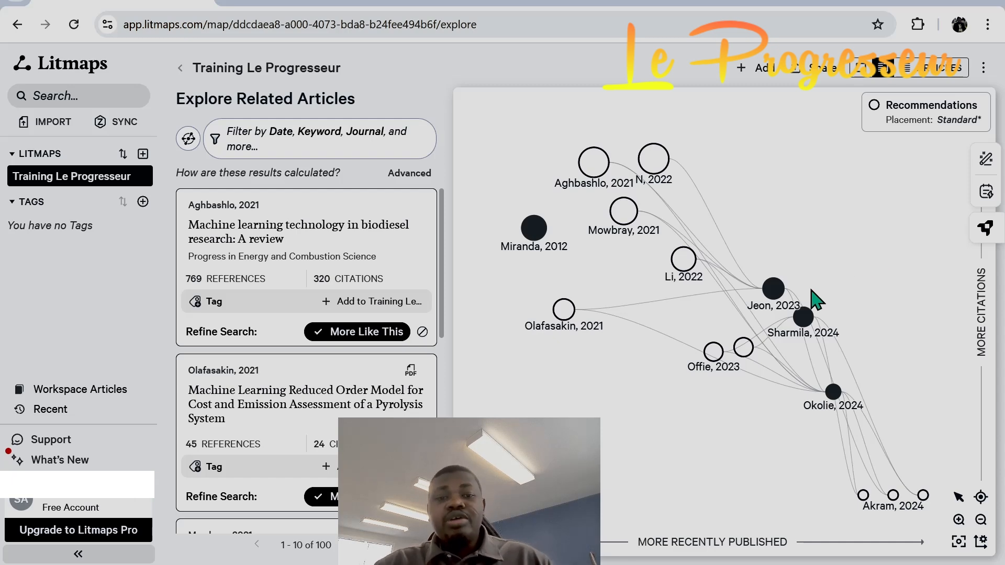
mouse_move(686, 268)
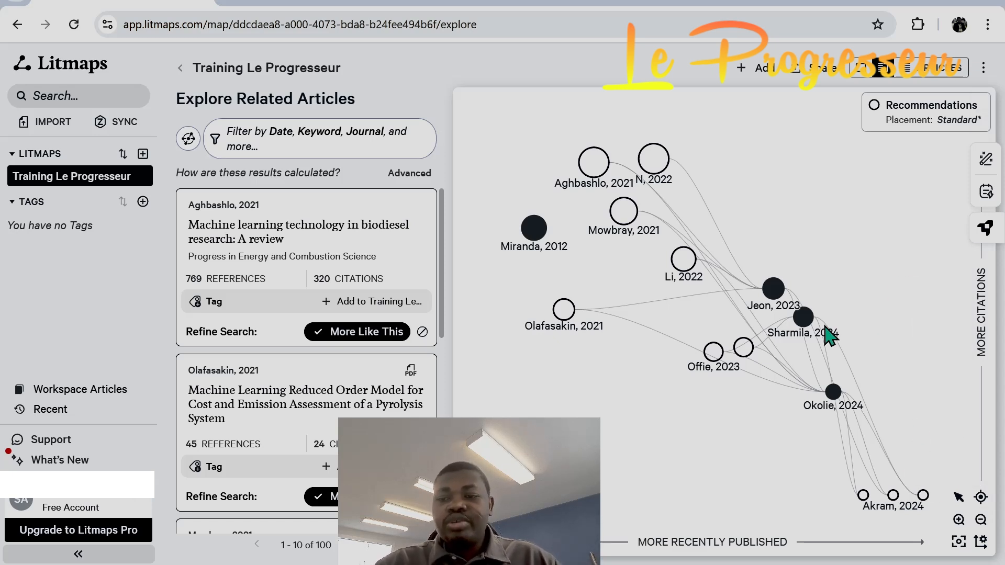
scroll(796, 375, down, 2)
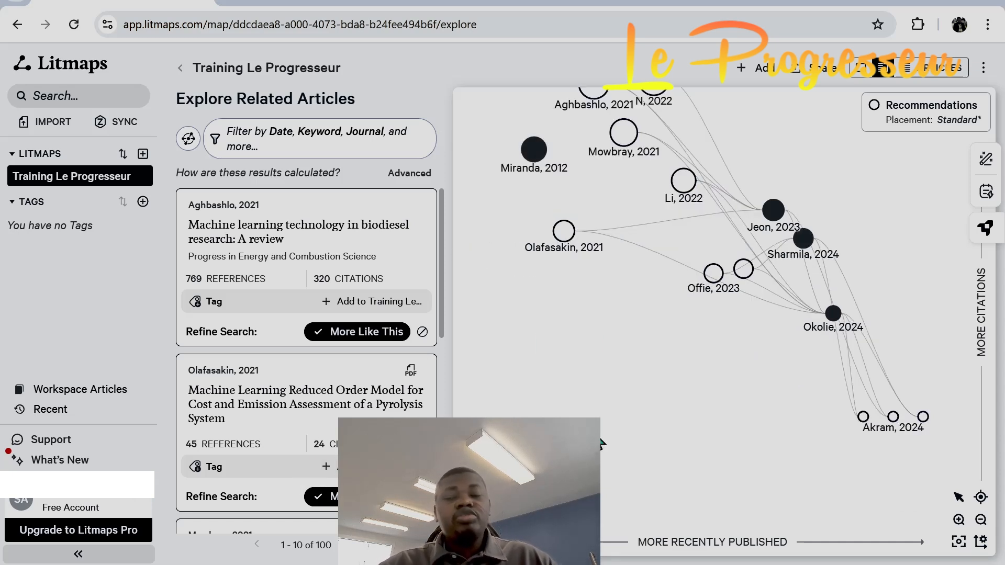
scroll(661, 385, down, 3)
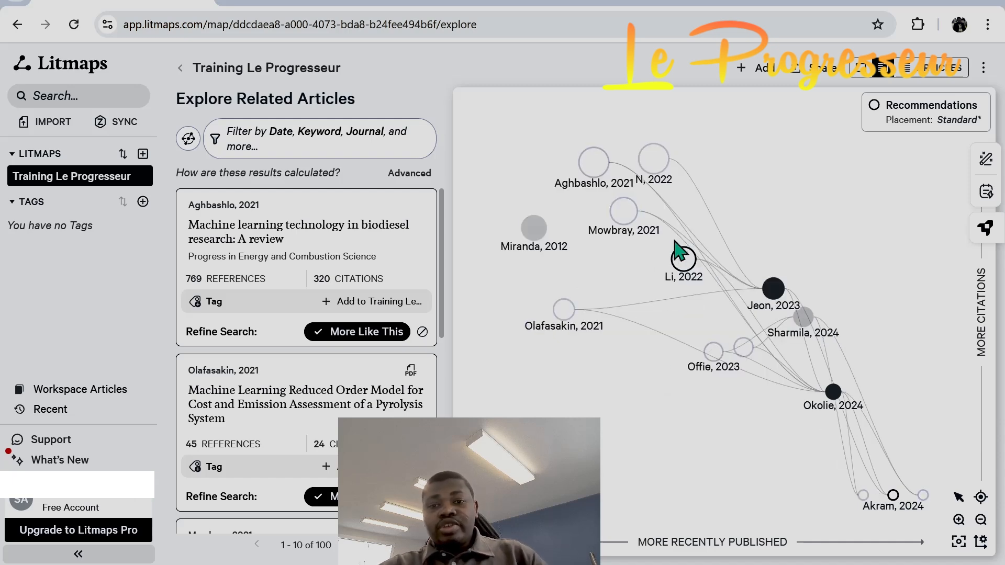
click(626, 219)
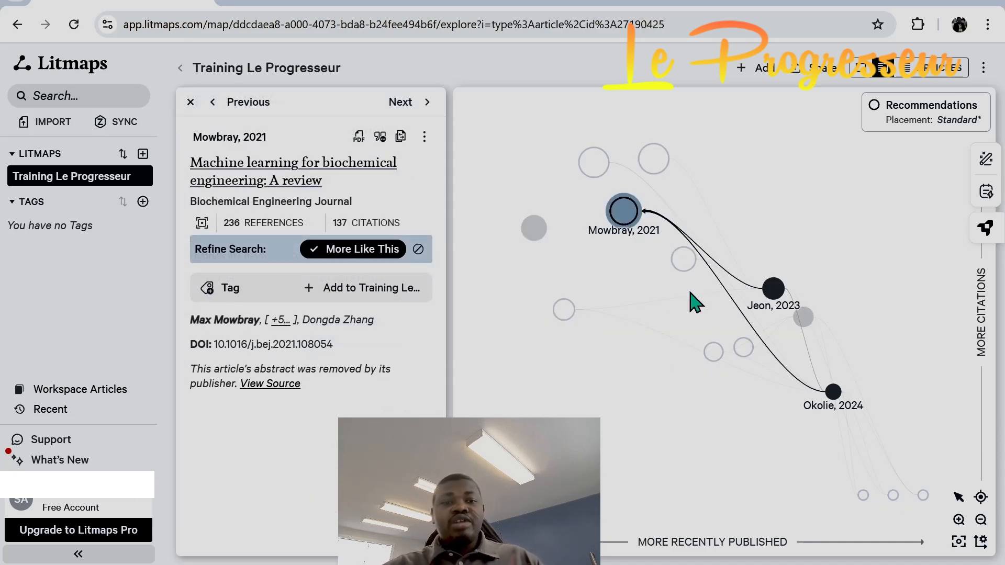